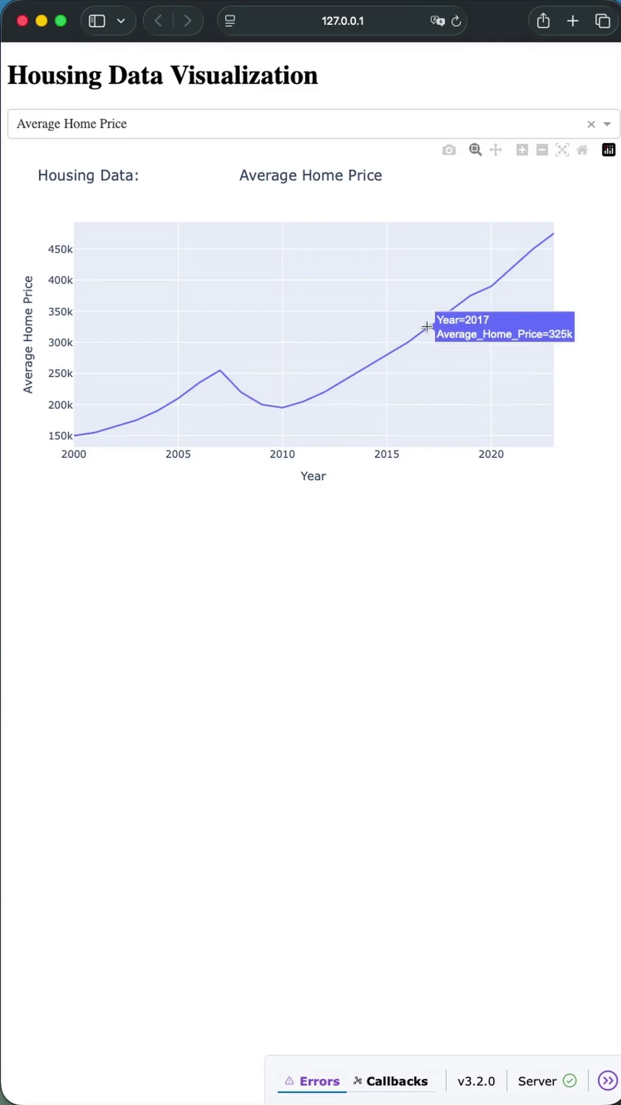
pyautogui.write('from dash import dcc, html, Input, Output import plotly.express as px import pandas as')
# - Install dash, plotly and pandas, then finish the line creating the Dash app from housing_data.csv
pyautogui.press('Tab')
pyautogui.hotkey('alt', 'shift', 'Left')
pyautogui.hotkey('alt', 'shift', 'Left')
pyautogui.hotkey('alt', 'shift', 'Left')
pyautogui.hotkey('shift', 'Return')
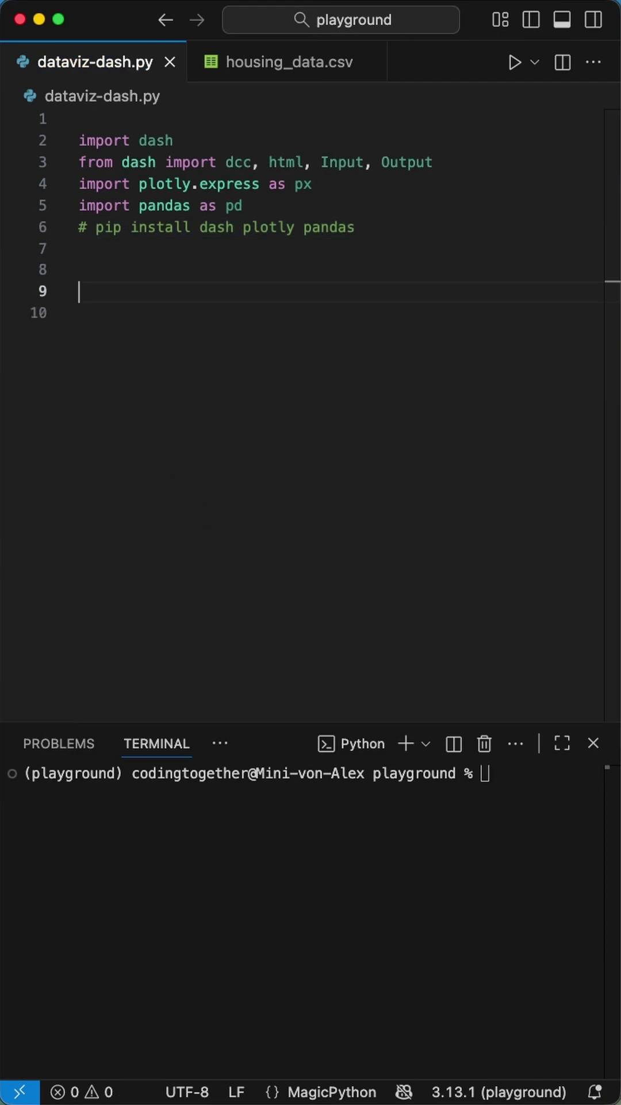
pyautogui.write('df = pd.r')
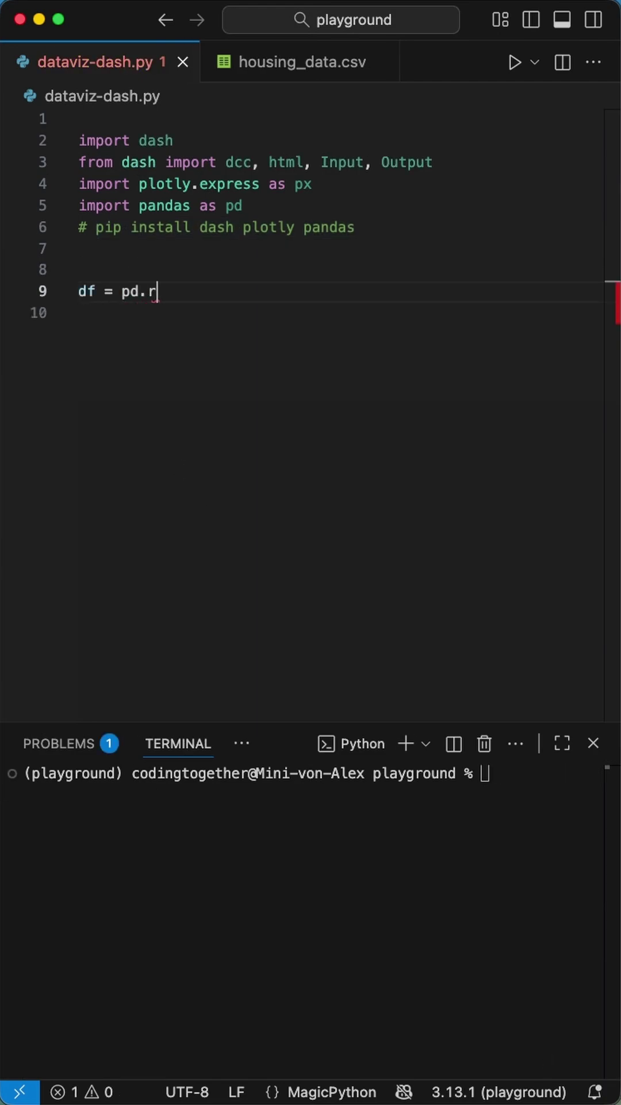
pyautogui.write("eadcsv('housing_data")
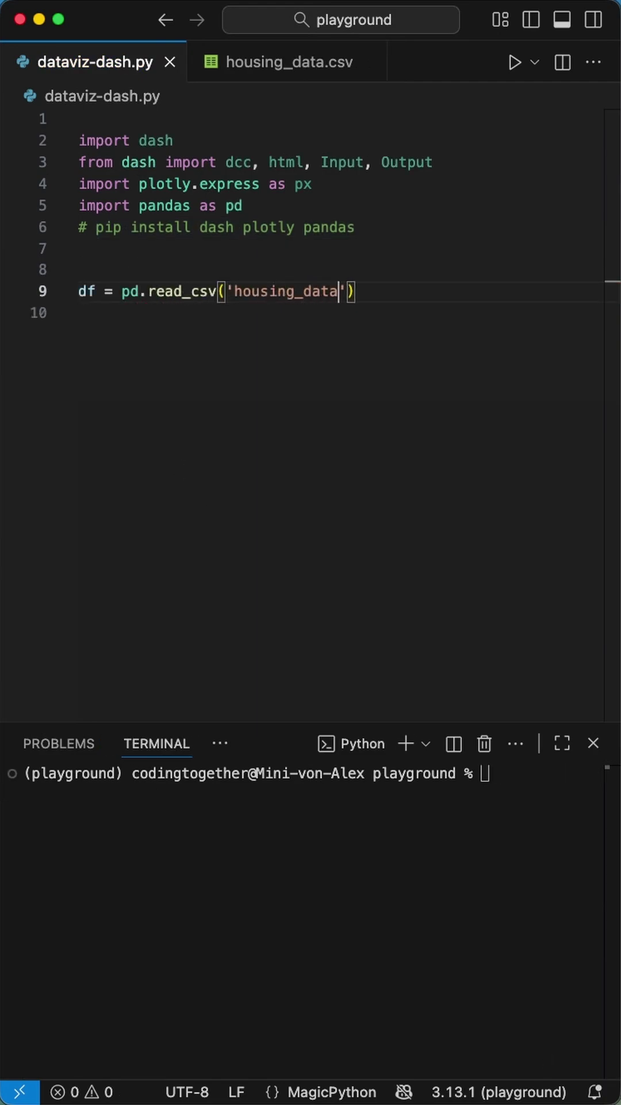
pyautogui.write('p = dash.Da')
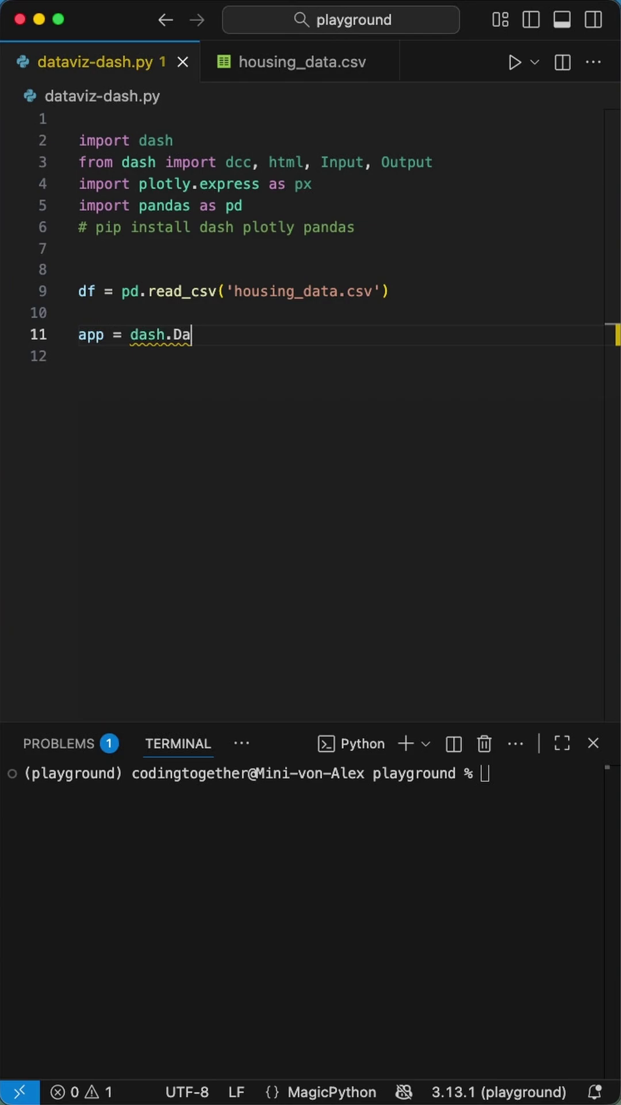
pyautogui.write('sh(__name__)')
pyautogui.press('Return')
pyautogui.write('app.layout = h')
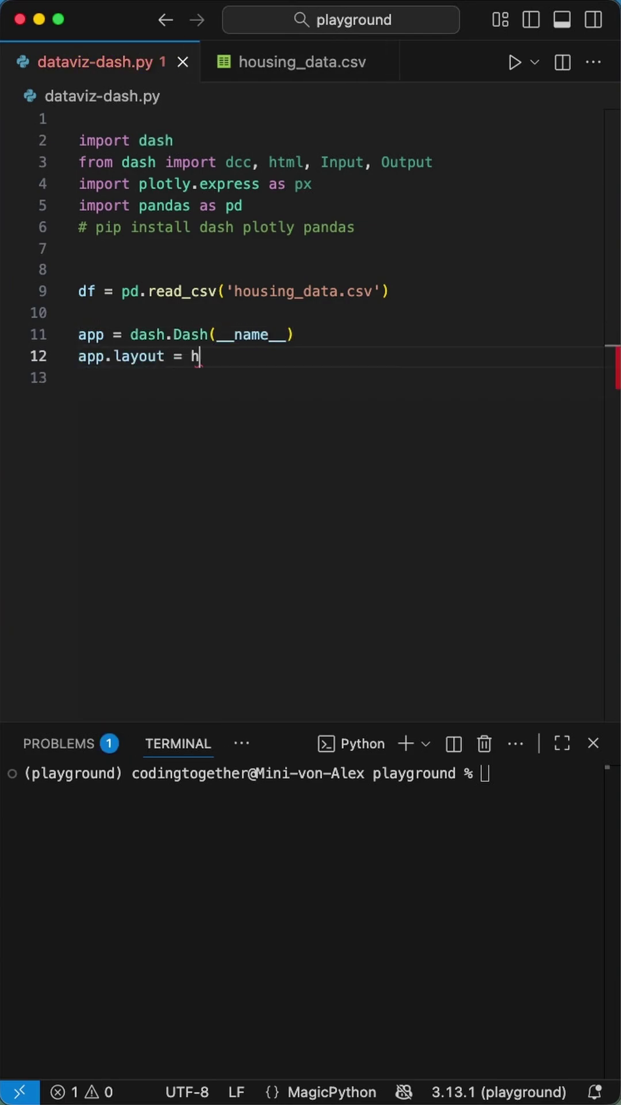
pyautogui.write('tml.Div([')
# - Add the Housing Data Visualization heading and a four-option metric dropdown defaulting to Average_Home_Price
pyautogui.press('Return')
pyautogui.write('html.H1("Housing Data Visualization"),     d')
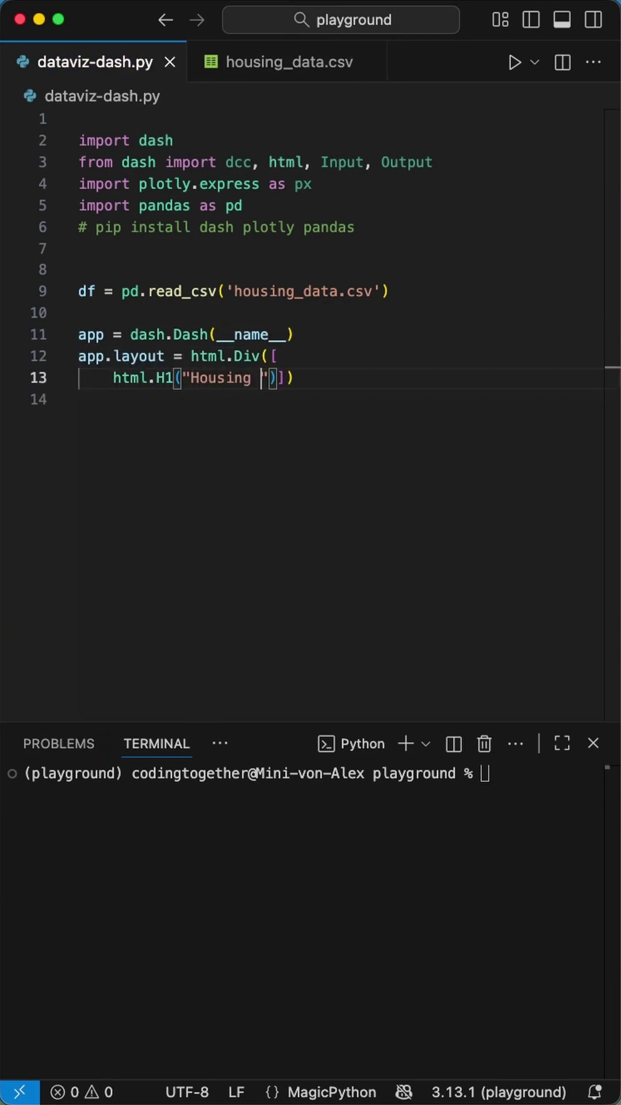
pyautogui.write('cc.Dropdown(')
pyautogui.press('Return')
pyautogui.write("id='metric-dropdown', opt")
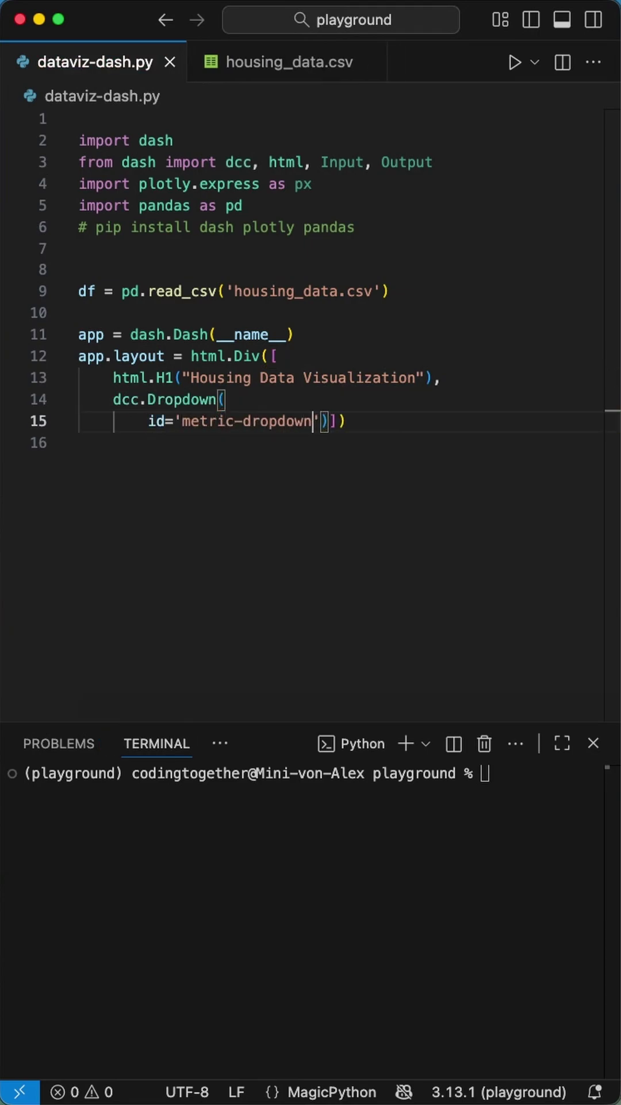
pyautogui.write('ions=[')
pyautogui.press('Return')
pyautogui.write("{'label': 'Average Home Price',")
pyautogui.press('Return')
pyautogui.write("'value': 'Average_Home_Price'}, ")
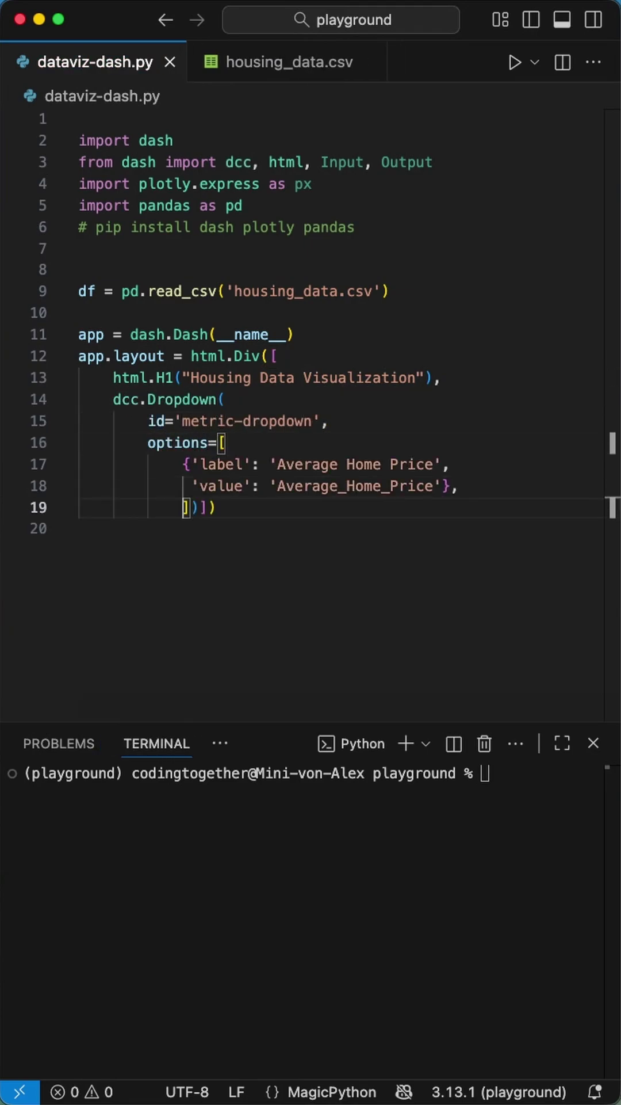
pyautogui.write("{'label': 'Number of Listings',")
pyautogui.press('Return')
pyautogui.write("'value': 'Number_of_Listings'},")
pyautogui.press('Return')
pyautogui.write("{'label': 'Median Income',              'value': 'Median_Income'},             {'label': 'Interest Rate',")
pyautogui.press('Return')
pyautogui.write("'value': 'Interest_Rate'}")
pyautogui.press('Return')
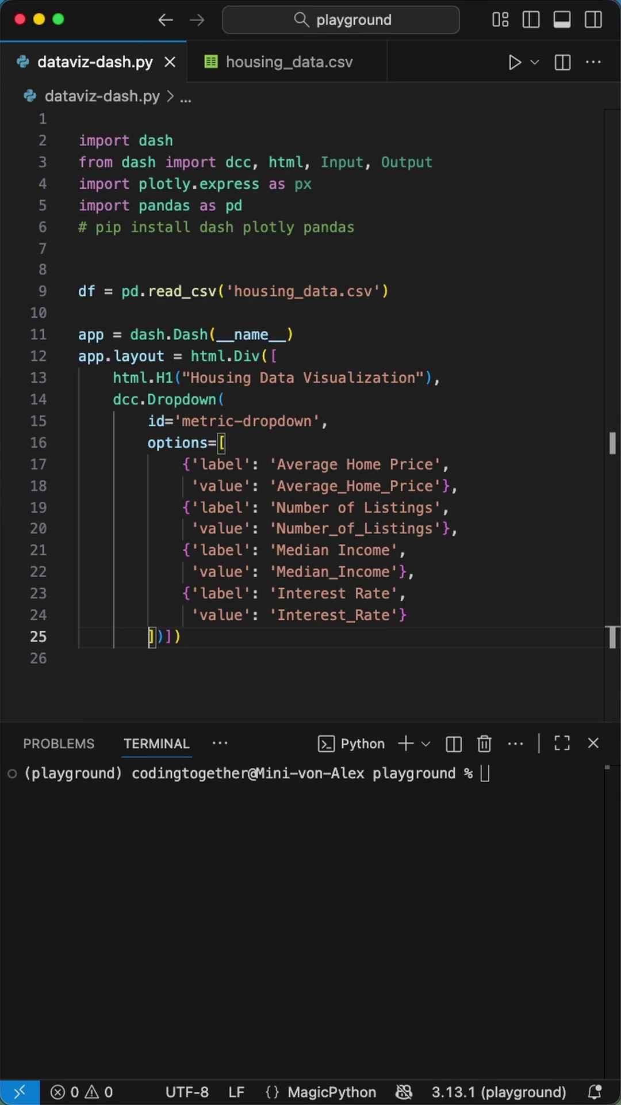
pyautogui.write("ue='Average_Home_Price")
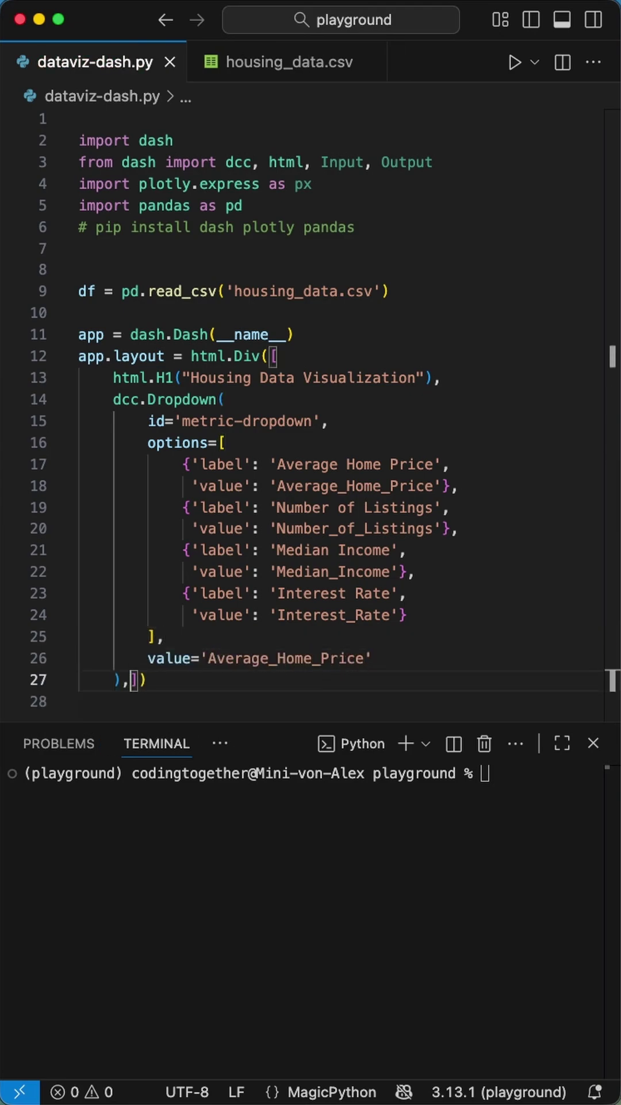
pyautogui.press('Return')
pyautogui.write("dcc.Graph(id='line-")
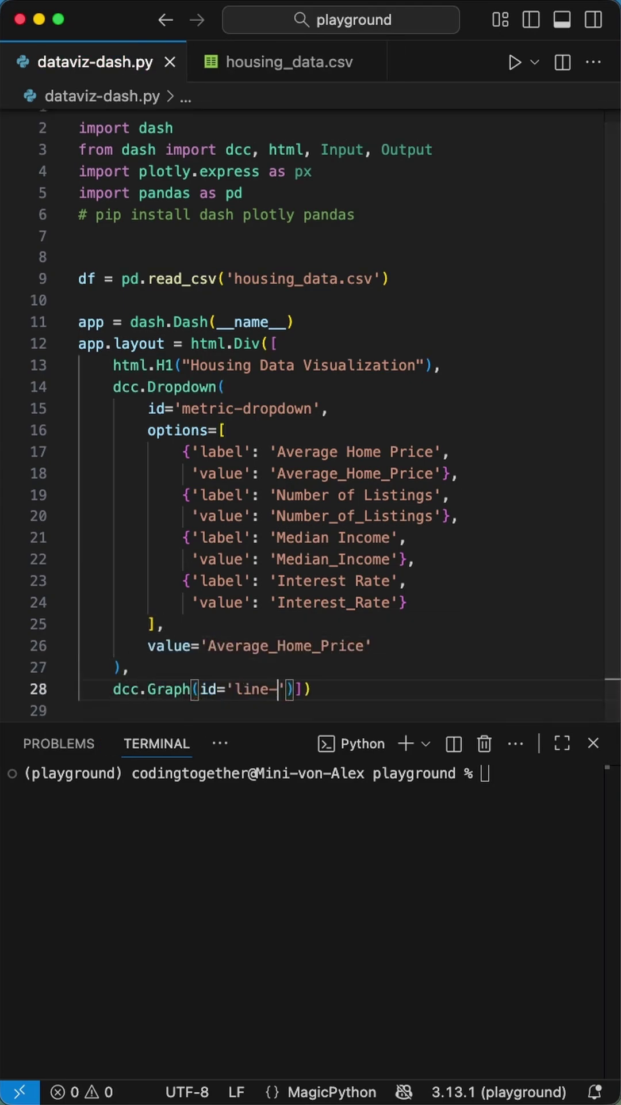
pyautogui.press('Right')
pyautogui.press('Return')
pyautogui.press('End')
pyautogui.press('Return')
pyautogui.press('Return')
pyautogui.write('@app.callback(')
pyautogui.press('Return')
pyautogui.write("Output('line-chart', 'figure'),")
pyautogui.press('Return')
pyautogui.write("[Input('metric")
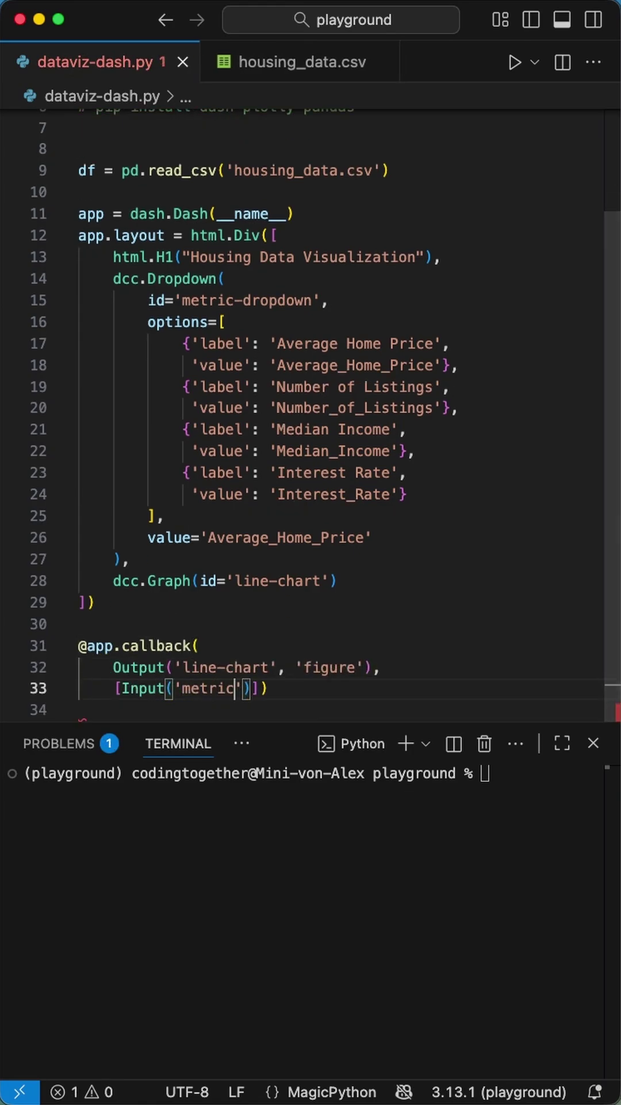
pyautogui.write('-dropdo')
# - Define update_chart, plotting the selected metric over Year with px.line and a title
pyautogui.press('Right')
pyautogui.press('Right')
pyautogui.press('Return')
pyautogui.press('End')
pyautogui.press('Return')
pyautogui.write('def upd')
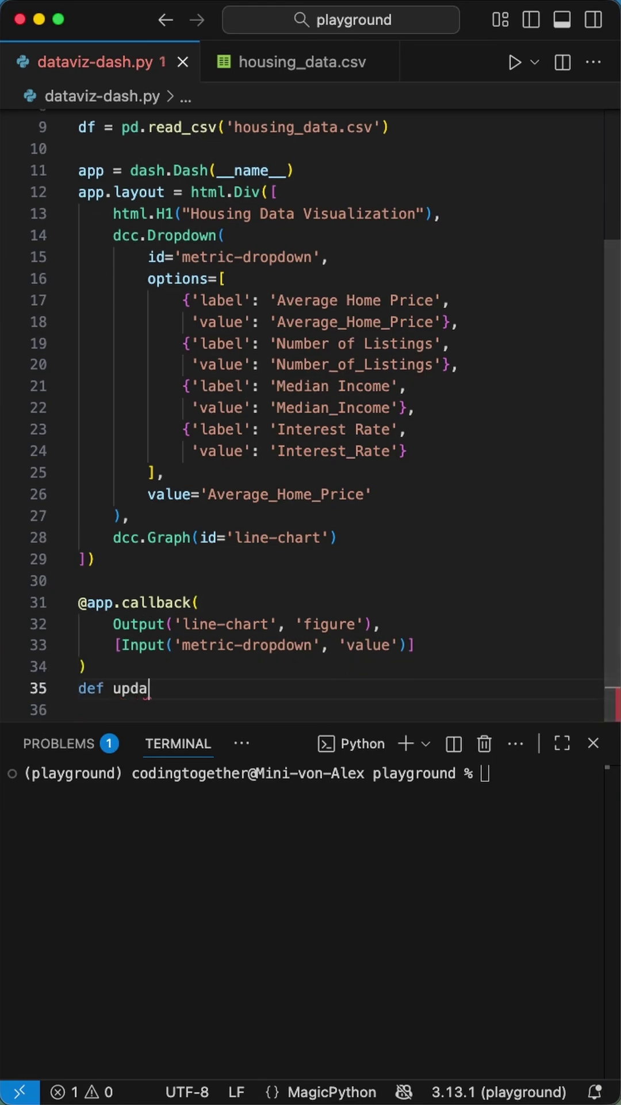
pyautogui.write('ate_chart(selected_metric):     ')
pyautogui.write("fig = px.line(df, x='Year',")
pyautogui.press('Return')
pyautogui.write('y=selected_metric,')
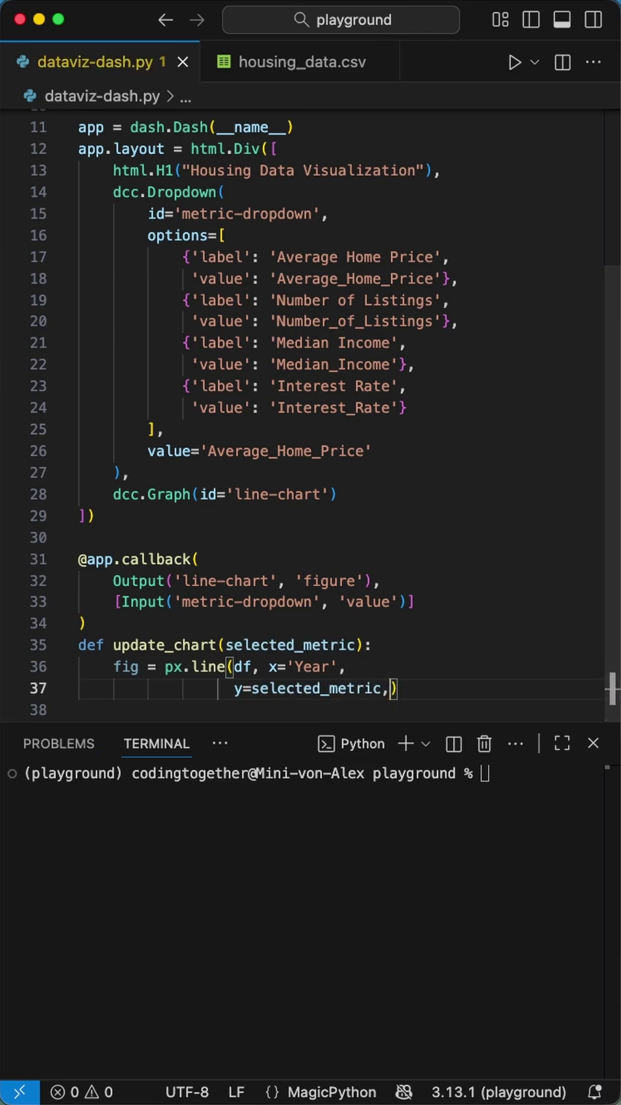
pyautogui.press('Return')
pyautogui.write("title=f'''Housing Data:")
pyautogui.press('Return')
pyautogui.write('{selecte')
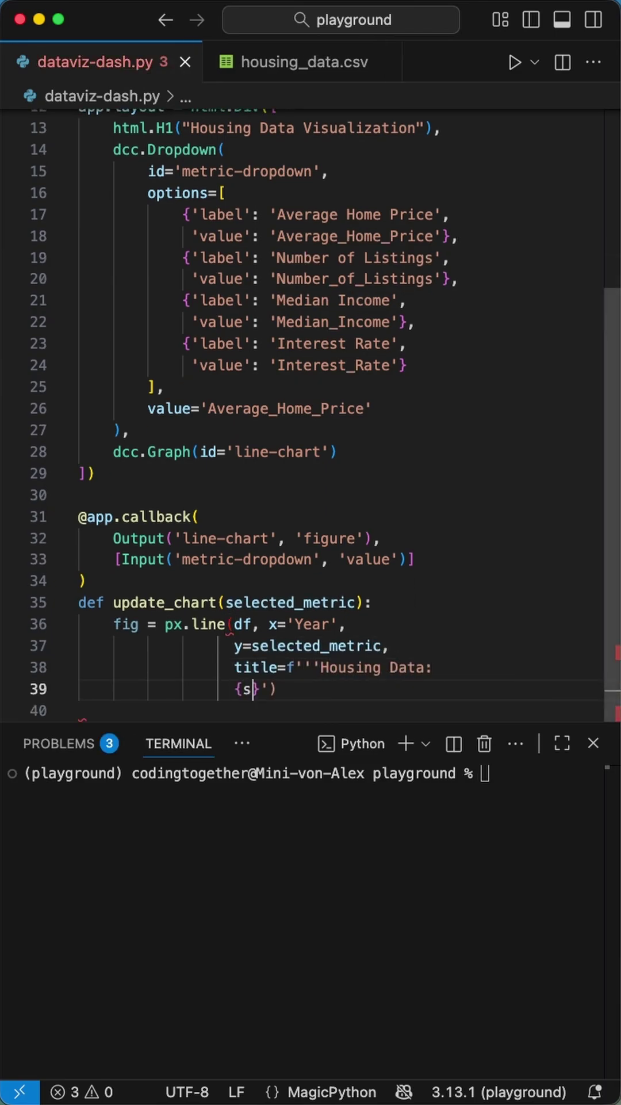
pyautogui.write('d_metric.replace("_", " ")}')
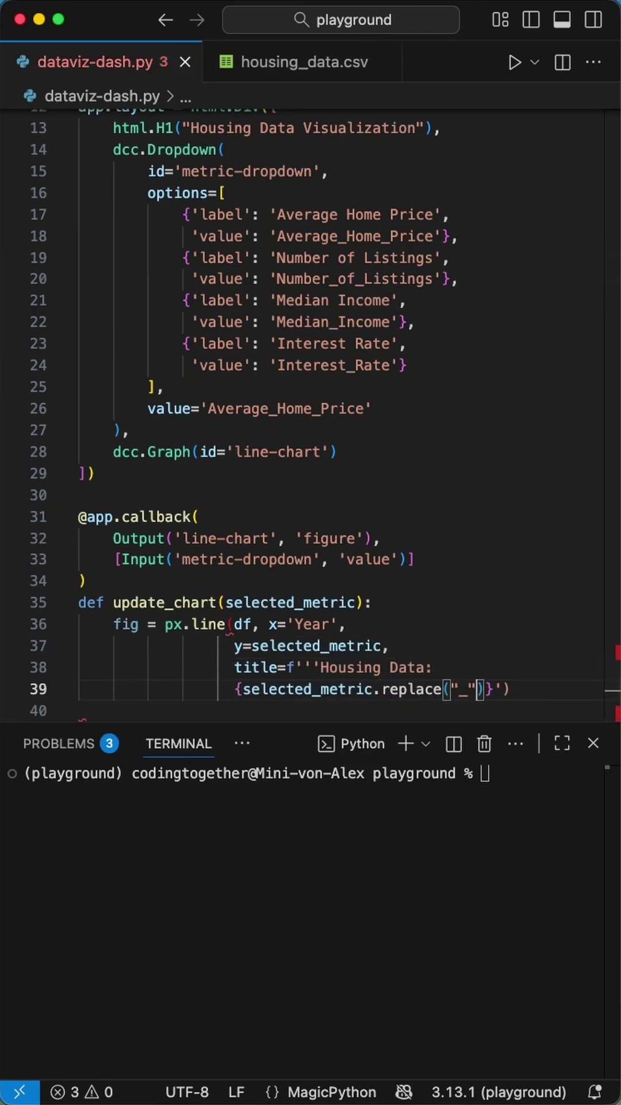
pyautogui.write("''')")
# - Set axis titles with fig.update_layout, return fig, and add app.run(debug=True) under the main guard
pyautogui.press('Return')
pyautogui.write("fig.update_layout(xaxis_title='Year',")
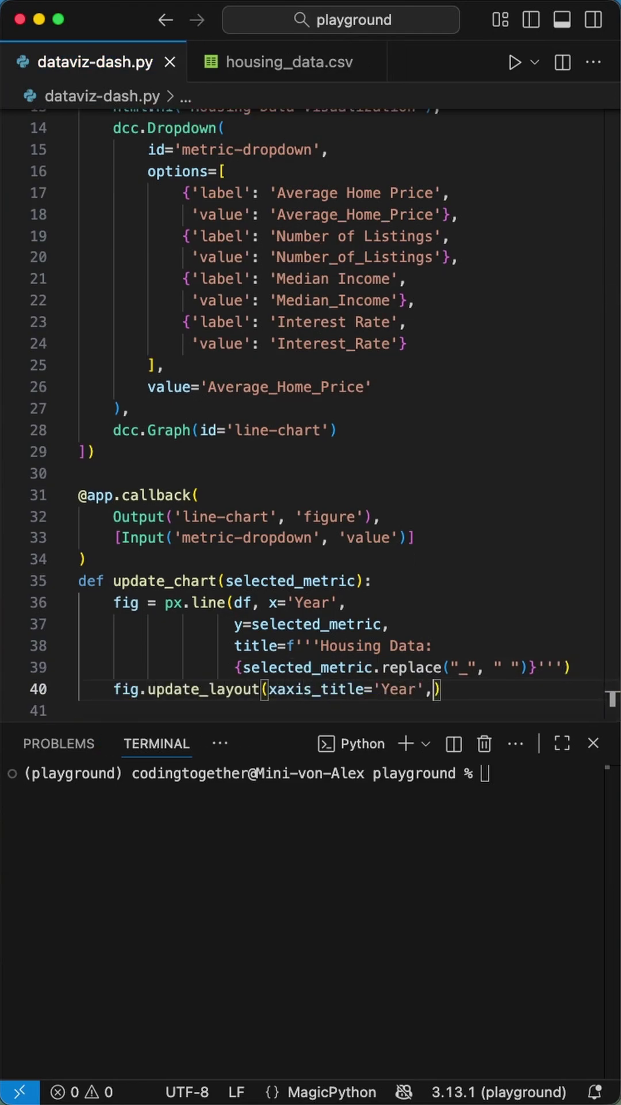
pyautogui.press('Return')
pyautogui.write('yaxis_title=selected_metric.replace("_", " ")')
pyautogui.press('Return')
pyautogui.write('return fig')
pyautogui.press('Return')
pyautogui.press('Return')
pyautogui.write("if __name__ == '__main__':")
pyautogui.press('Return')
pyautogui.write('app.run(debug=True')
pyautogui.press('Escape')
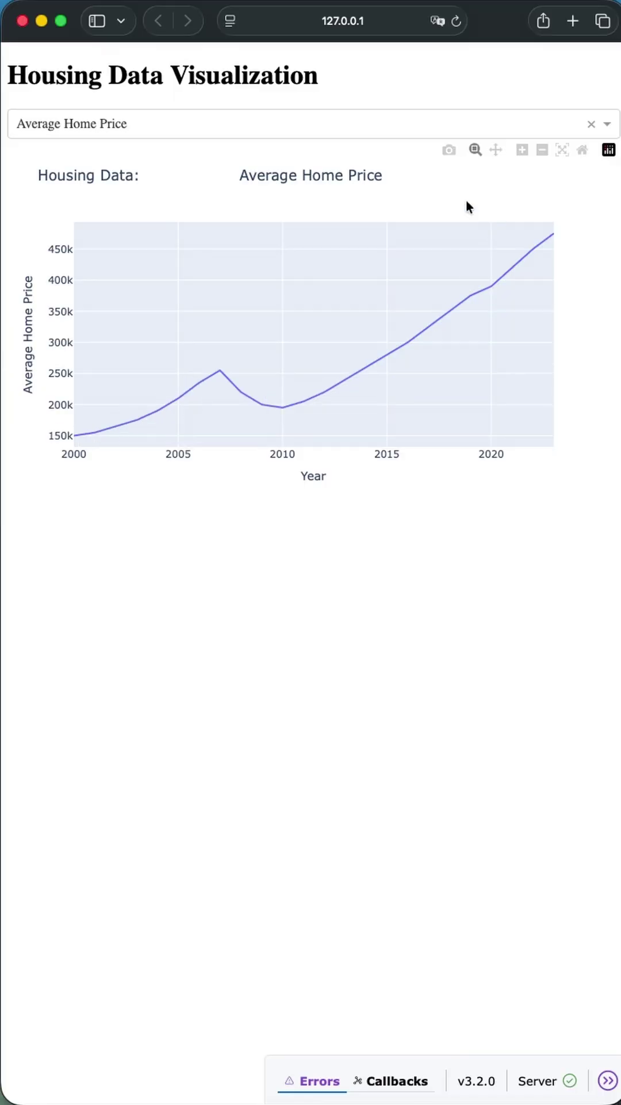
# - Pick Number of Listings, then Median Income, then Interest Rate in the metric dropdown
pyautogui.click(206, 122)
pyautogui.click(121, 182)
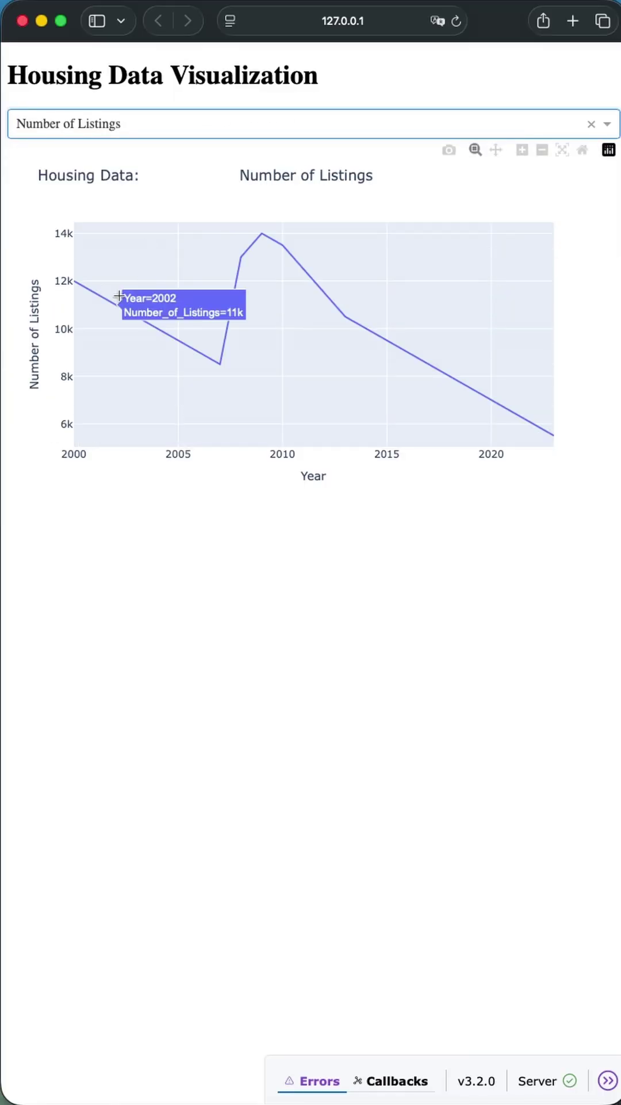
pyautogui.click(119, 124)
pyautogui.click(87, 217)
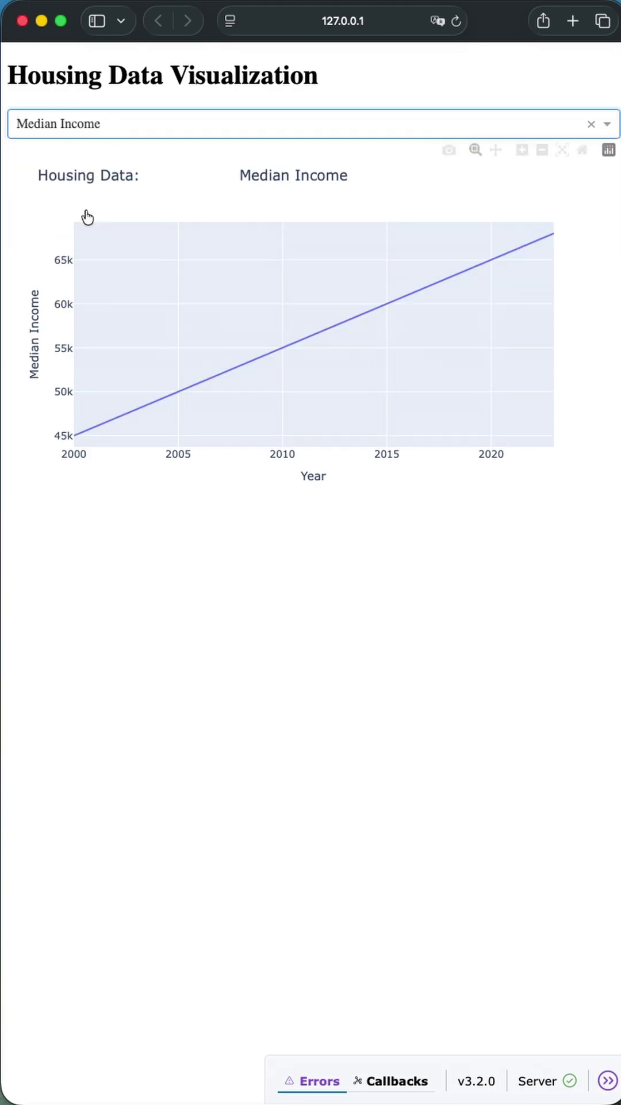
pyautogui.click(106, 124)
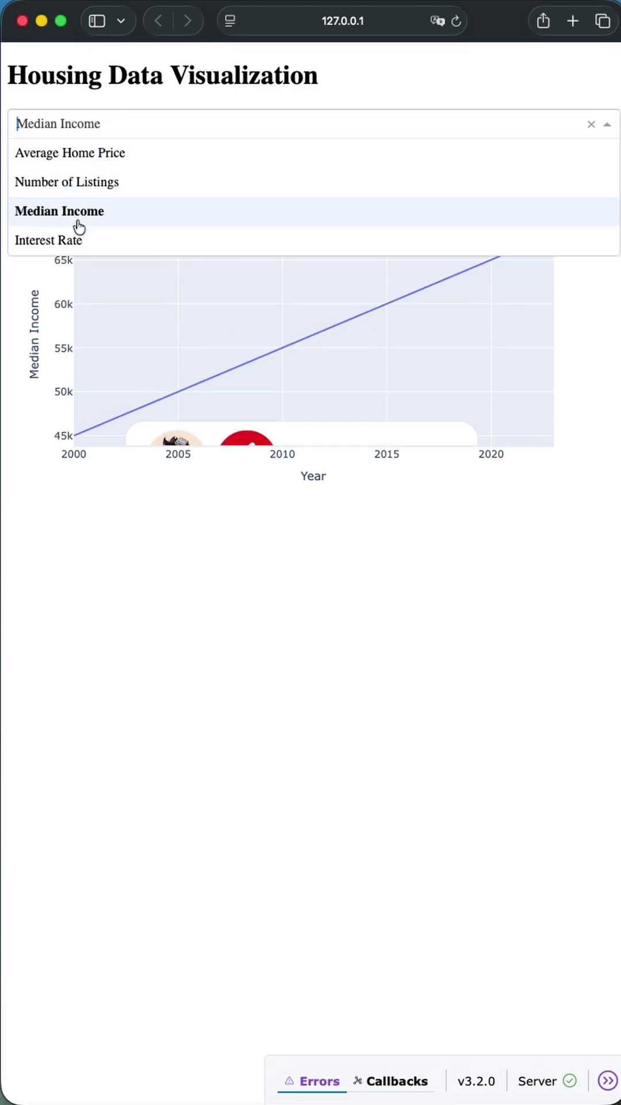
pyautogui.click(70, 239)
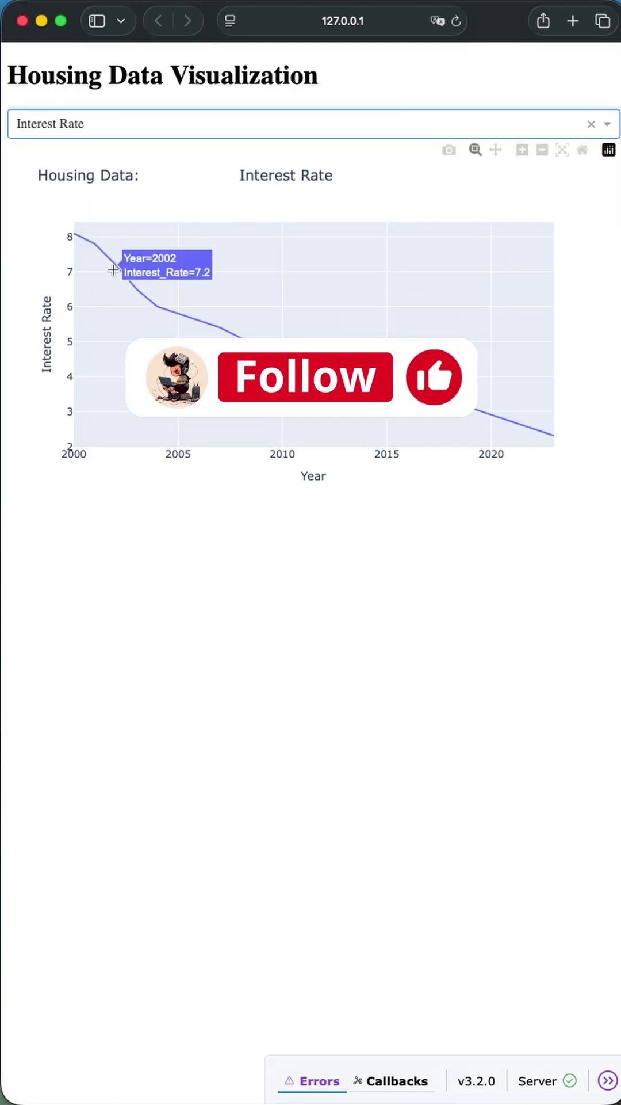